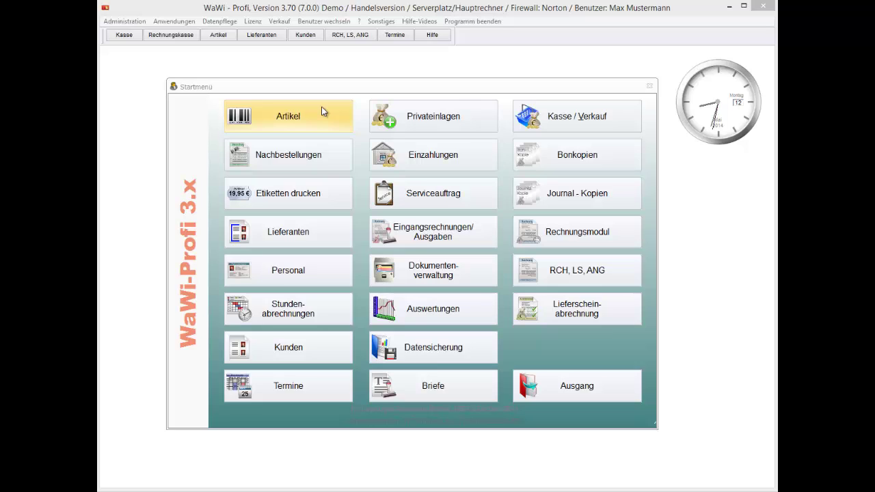
- Look at the Remissionen / Retouren returns overview, then close it again
{"action": "left_click", "coordinate": [323, 111]}
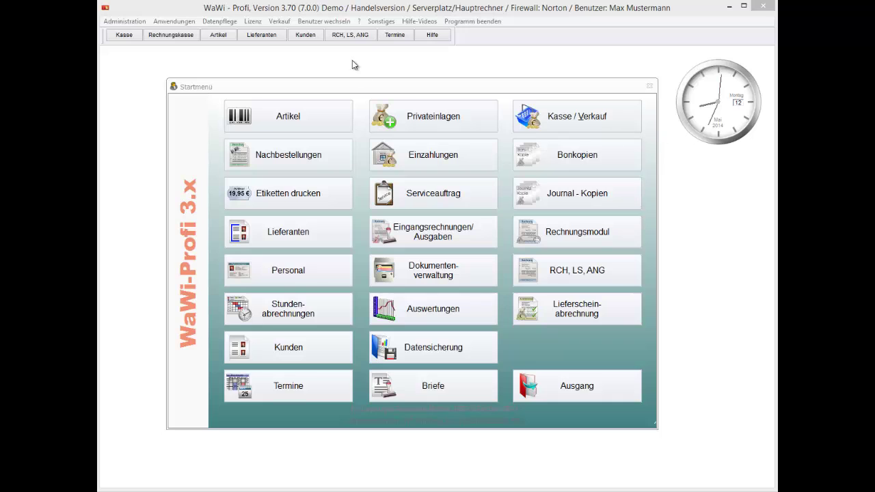
{"action": "left_click", "coordinate": [173, 21]}
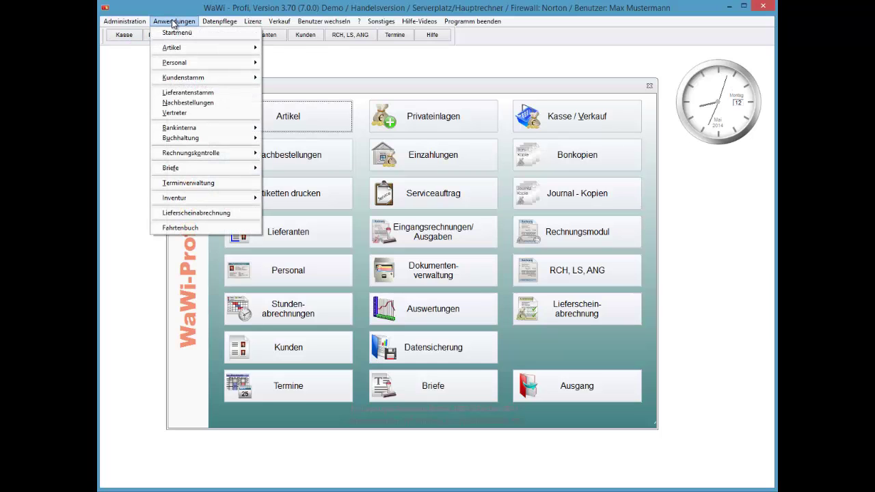
{"action": "key", "text": "a"}
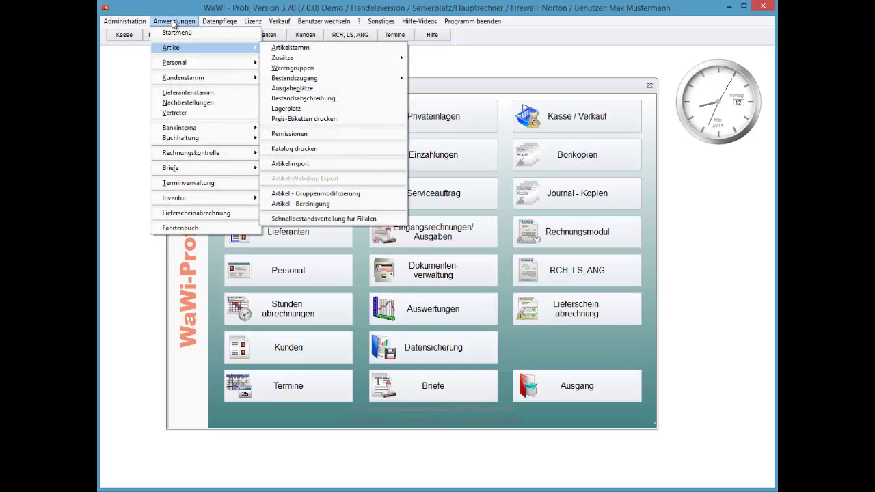
{"action": "key", "text": "b"}
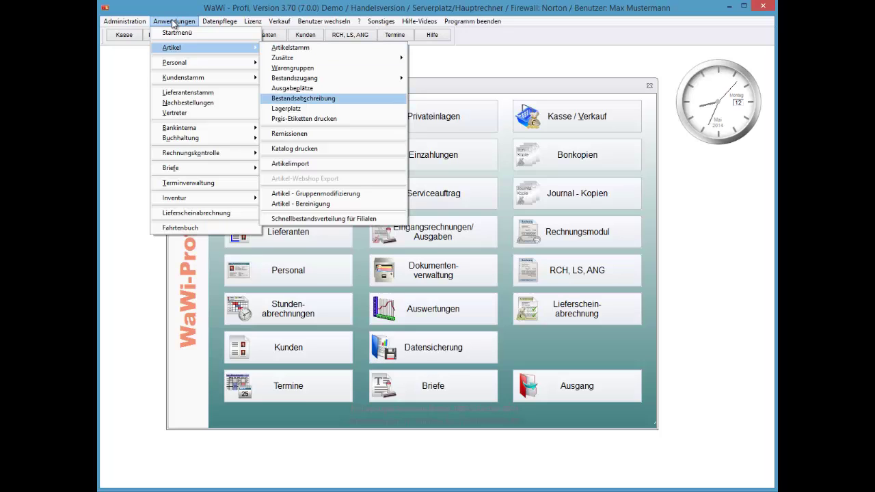
{"action": "key", "text": "Down"}
{"action": "key", "text": "Down"}
{"action": "key", "text": "Down"}
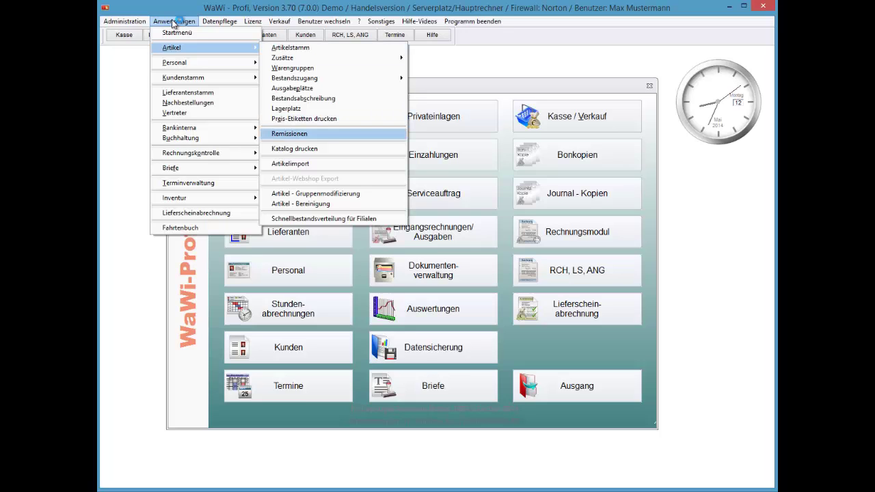
{"action": "key", "text": "Return"}
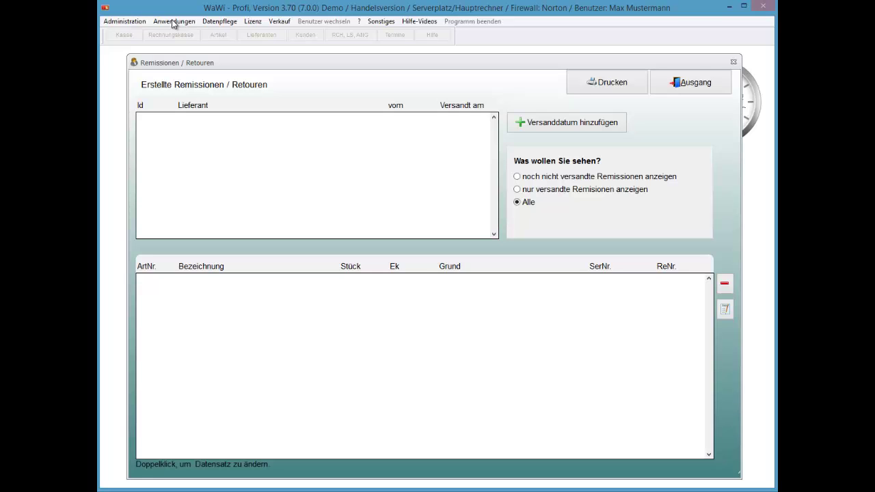
{"action": "key", "text": "Escape"}
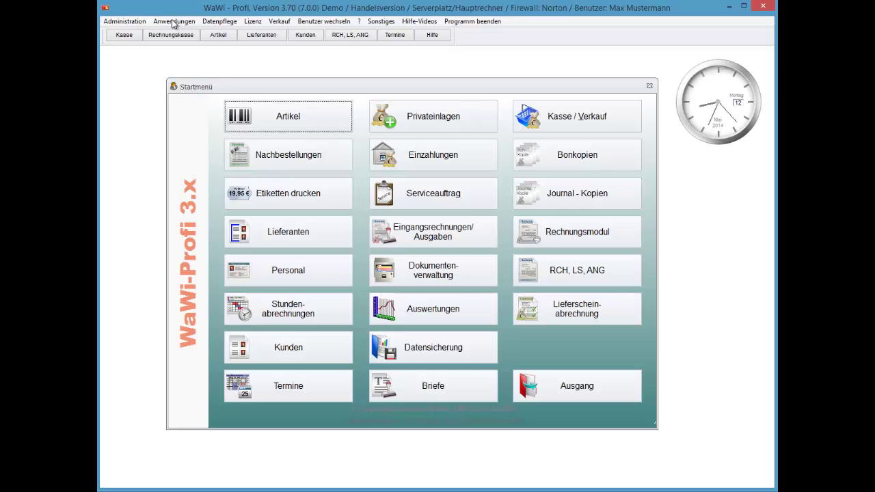
- Open the article master on Musterartikel 2 with the article toolbox shown
{"action": "key", "text": "Return"}
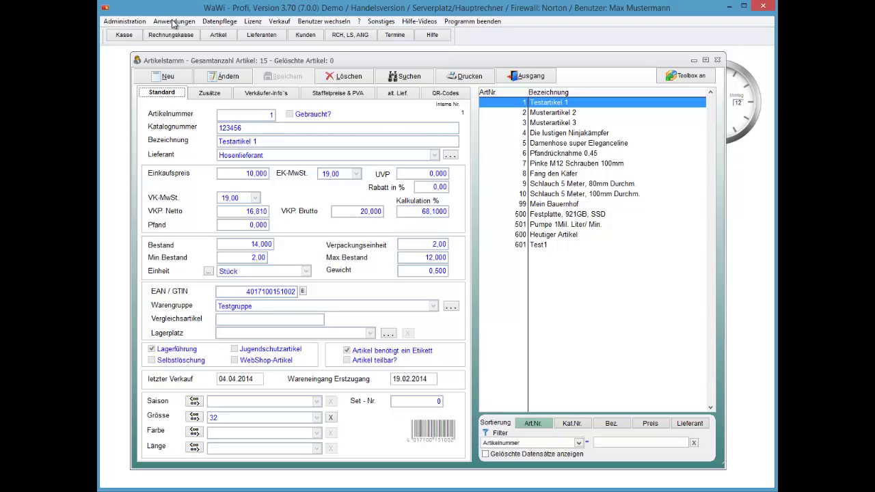
{"action": "key", "text": "Down"}
{"action": "key", "text": "Down"}
{"action": "key", "text": "Down"}
{"action": "key", "text": "Down"}
{"action": "key", "text": "Down"}
{"action": "key", "text": "Down"}
{"action": "key", "text": "Down"}
{"action": "key", "text": "Down"}
{"action": "key", "text": "Down"}
{"action": "key", "text": "Down"}
{"action": "key", "text": "Down"}
{"action": "key", "text": "Down"}
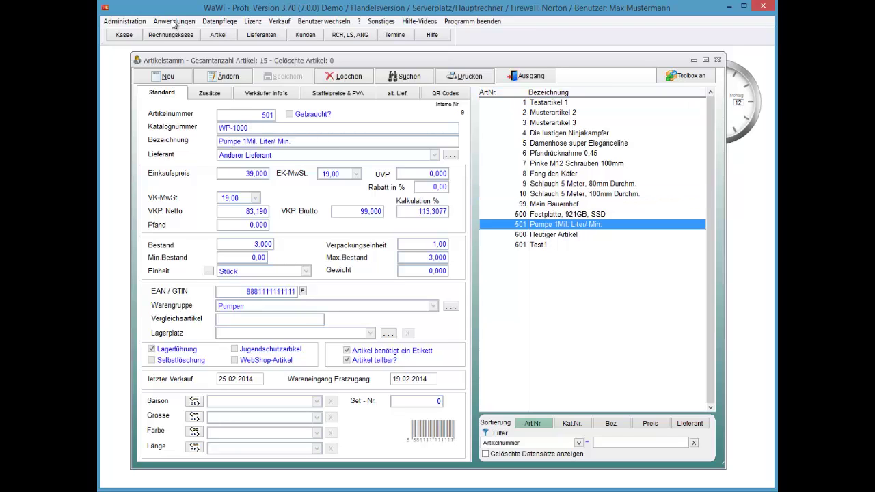
{"action": "key", "text": "Up"}
{"action": "key", "text": "Up"}
{"action": "key", "text": "Up"}
{"action": "key", "text": "Up"}
{"action": "key", "text": "Up"}
{"action": "key", "text": "Up"}
{"action": "key", "text": "Up"}
{"action": "key", "text": "Up"}
{"action": "key", "text": "Up"}
{"action": "key", "text": "Up"}
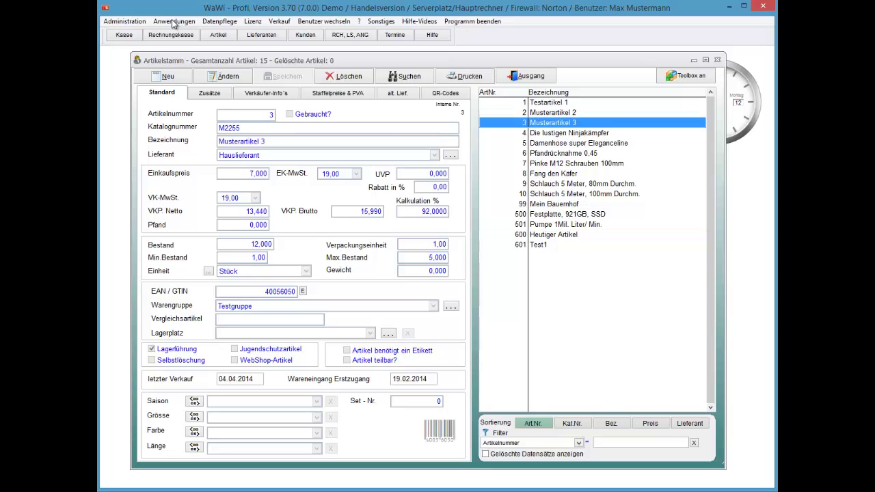
{"action": "key", "text": "Up"}
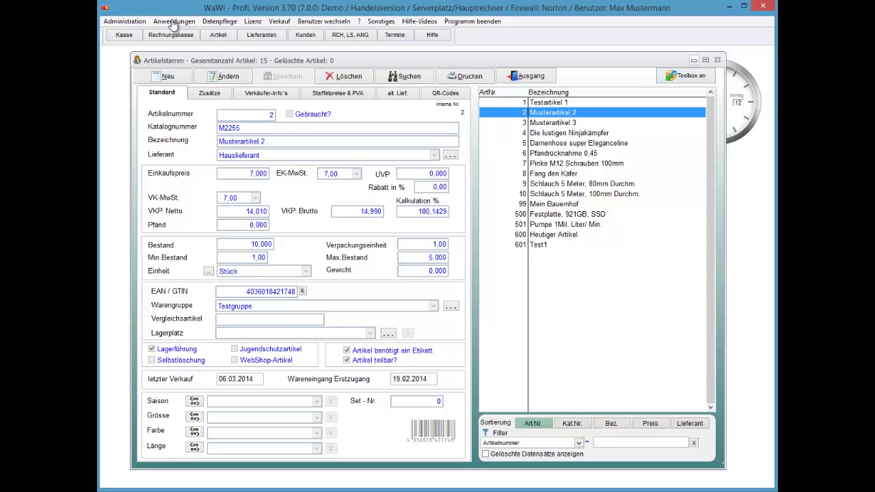
{"action": "key", "text": "space"}
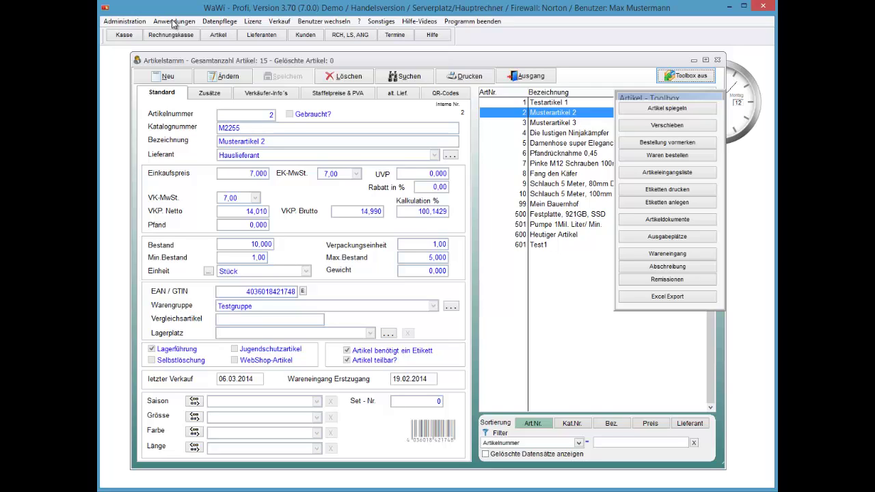
- Browse the article records up to Musterartikel 3 (M2255, stock 12,000)
{"action": "key", "text": "Down"}
{"action": "key", "text": "Down"}
{"action": "key", "text": "Down"}
{"action": "key", "text": "Down"}
{"action": "key", "text": "Down"}
{"action": "key", "text": "Down"}
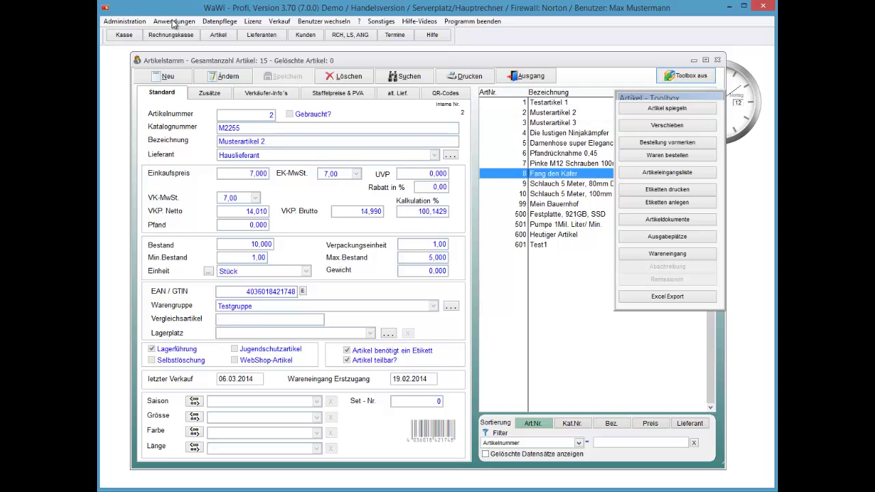
{"action": "key", "text": "Up"}
{"action": "key", "text": "Up"}
{"action": "key", "text": "Up"}
{"action": "key", "text": "Up"}
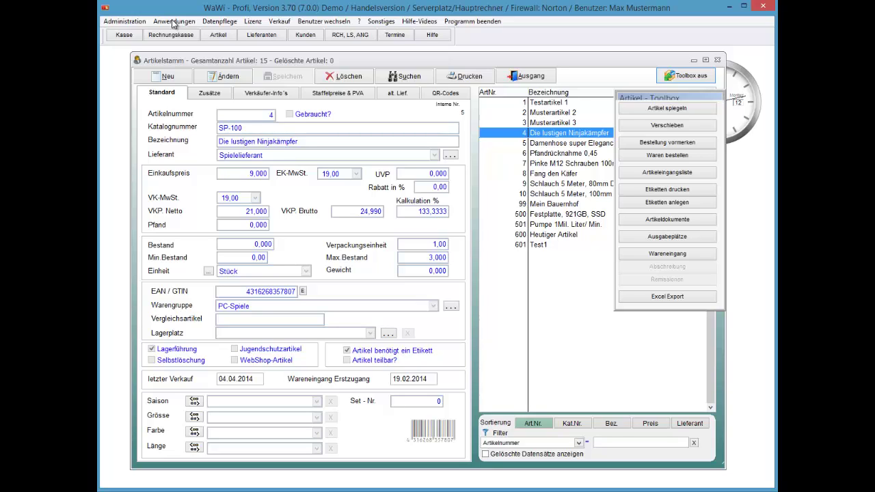
{"action": "key", "text": "Up"}
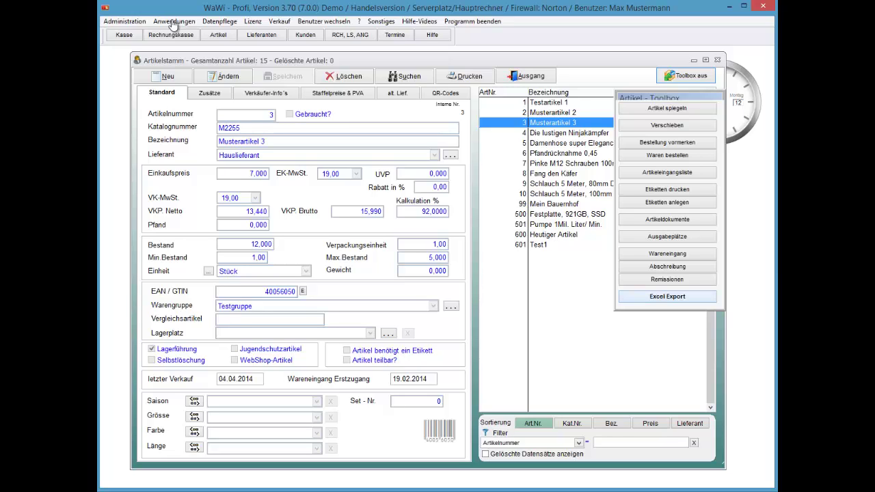
- Attempt a Remissionen return for Musterartikel 3, dismiss the error, then search from Fang den Käfer
{"action": "left_click", "coordinate": [668, 279]}
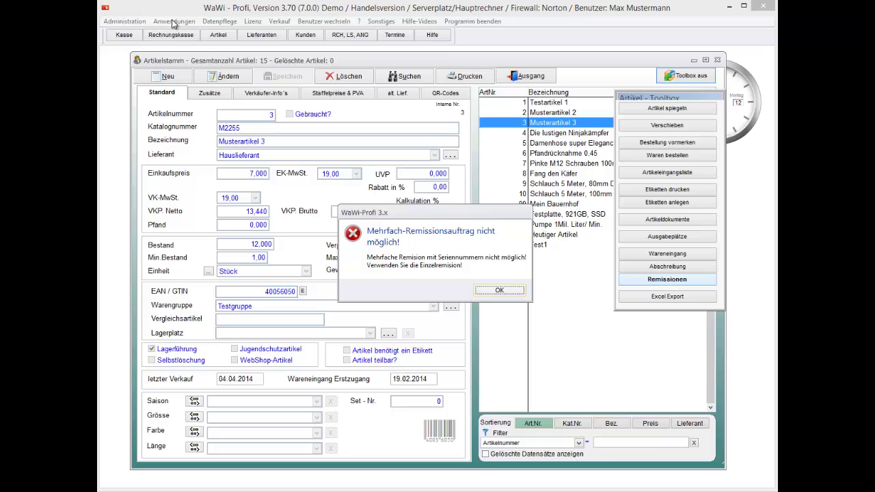
{"action": "key", "text": "Return"}
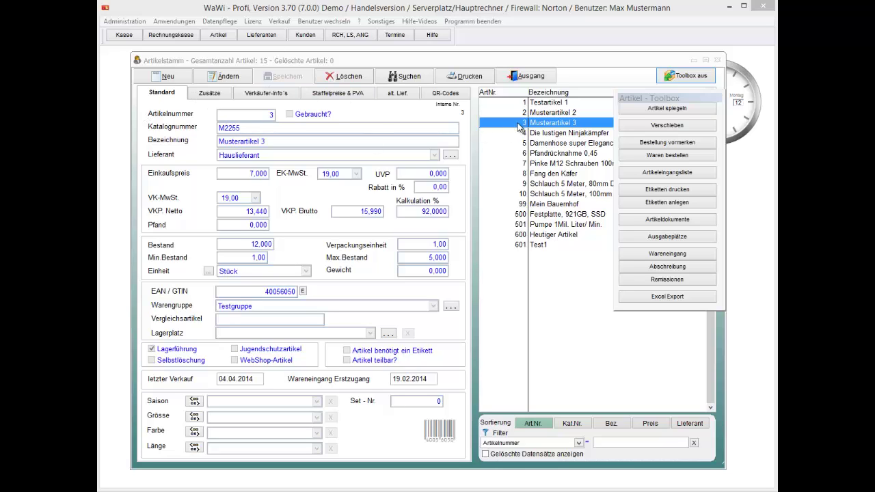
{"action": "left_click", "coordinate": [545, 126]}
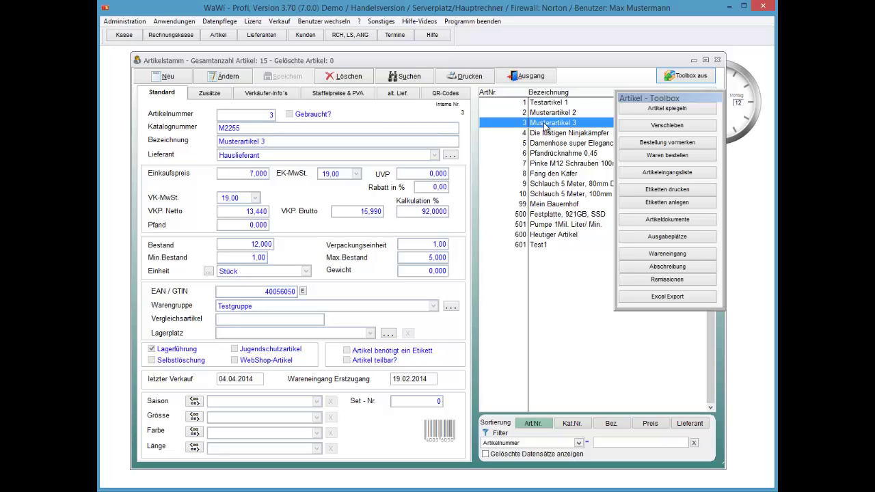
{"action": "key", "text": "Down"}
{"action": "key", "text": "Down"}
{"action": "key", "text": "Down"}
{"action": "key", "text": "Down"}
{"action": "key", "text": "Down"}
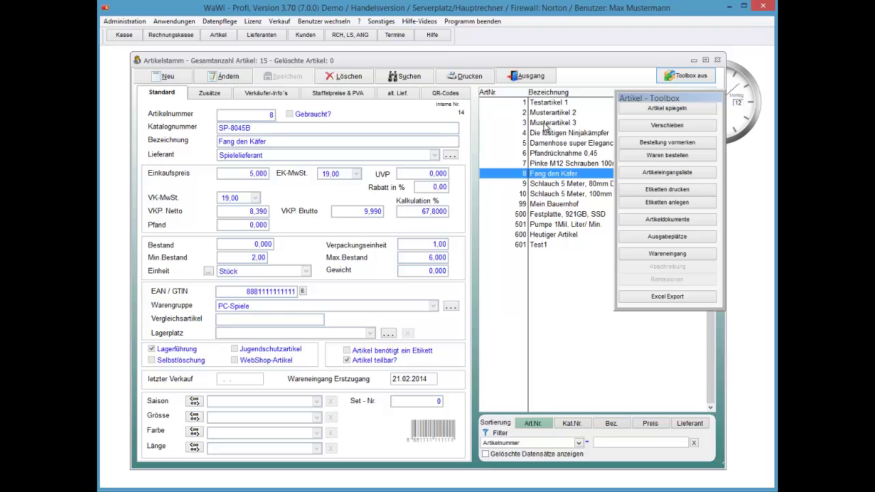
{"action": "key", "text": "alt+s"}
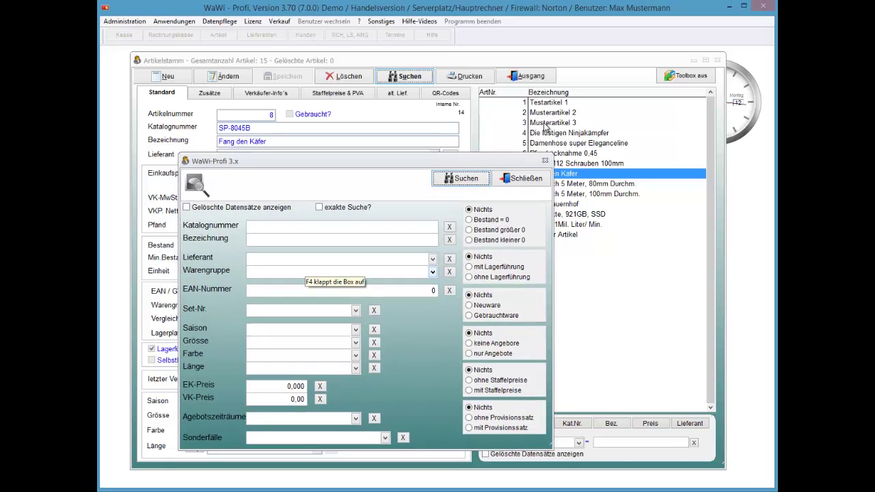
- Close the empty article search and select Musterartikel 3
{"action": "key", "text": "Tab"}
{"action": "key", "text": "Return"}
{"action": "left_click", "coordinate": [546, 125]}
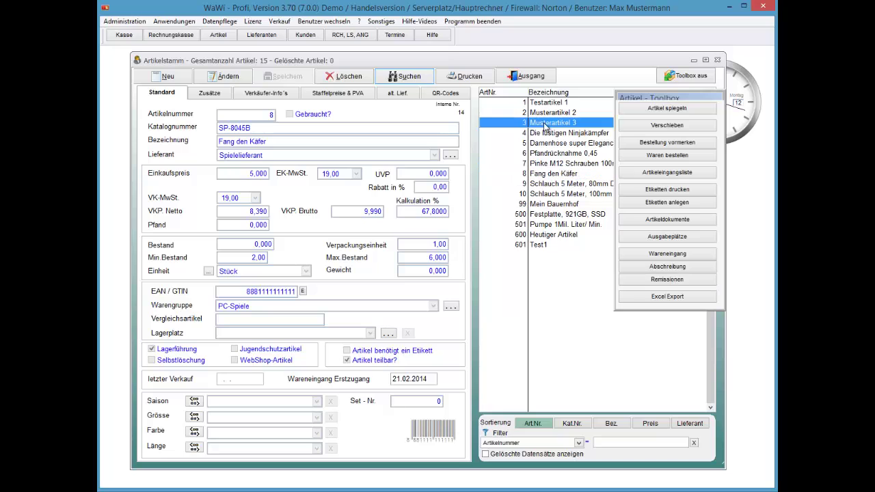
- Search for articles with supplier Hauslieferant, then close the search dialog
{"action": "key", "text": "F3"}
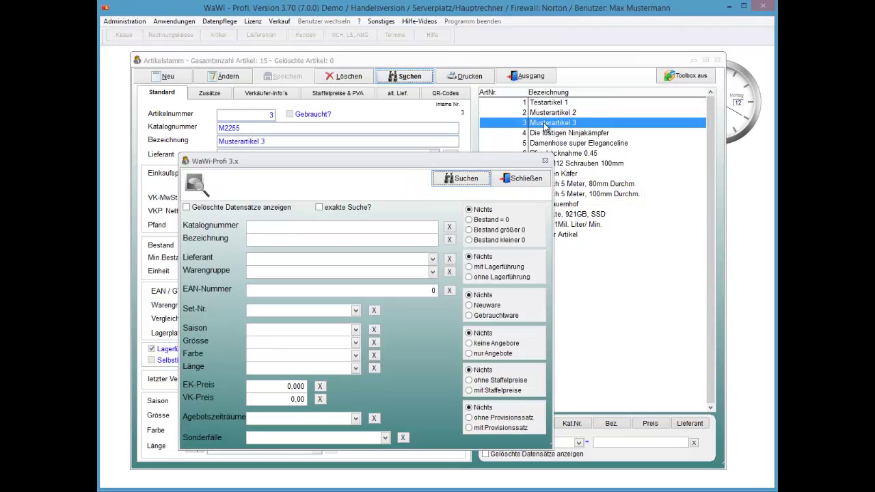
{"action": "key", "text": "F4"}
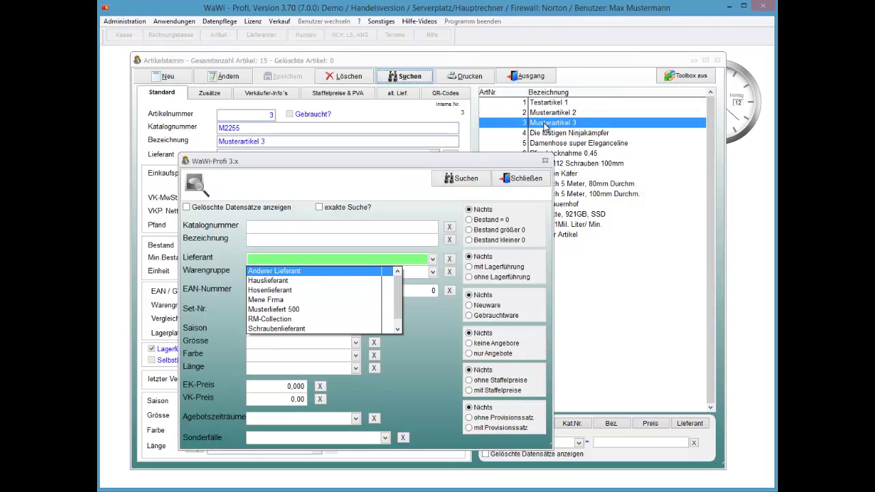
{"action": "key", "text": "Down"}
{"action": "key", "text": "Return"}
{"action": "key", "text": "Tab"}
{"action": "key", "text": "Return"}
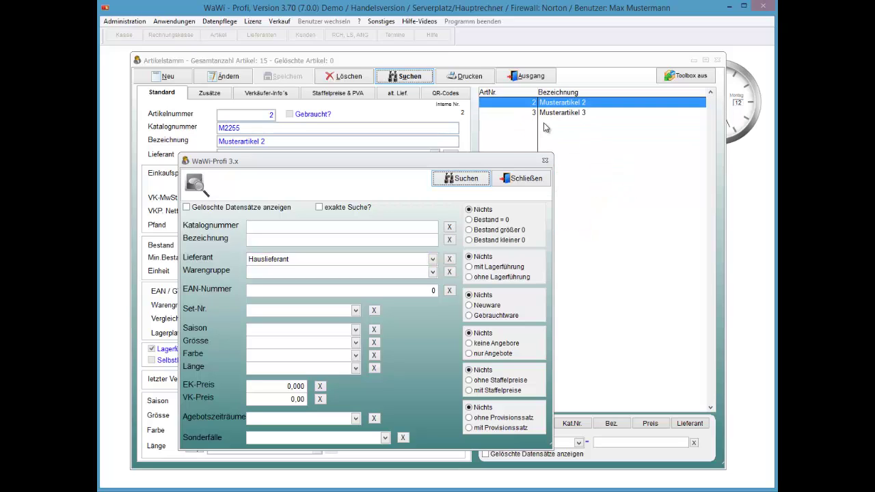
{"action": "key", "text": "Tab"}
{"action": "key", "text": "Return"}
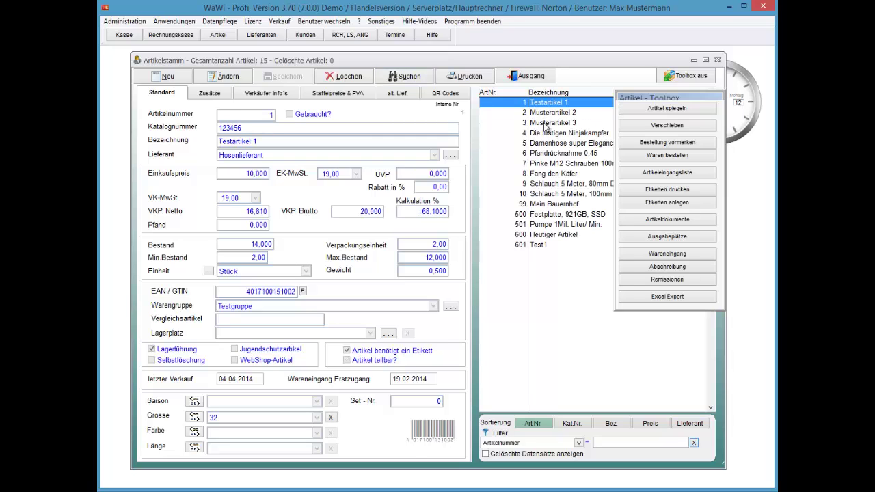
- Switch Testartikel 1's Lieferant to Hauslieferant and confirm saving the record
{"action": "key", "text": "alt+a"}
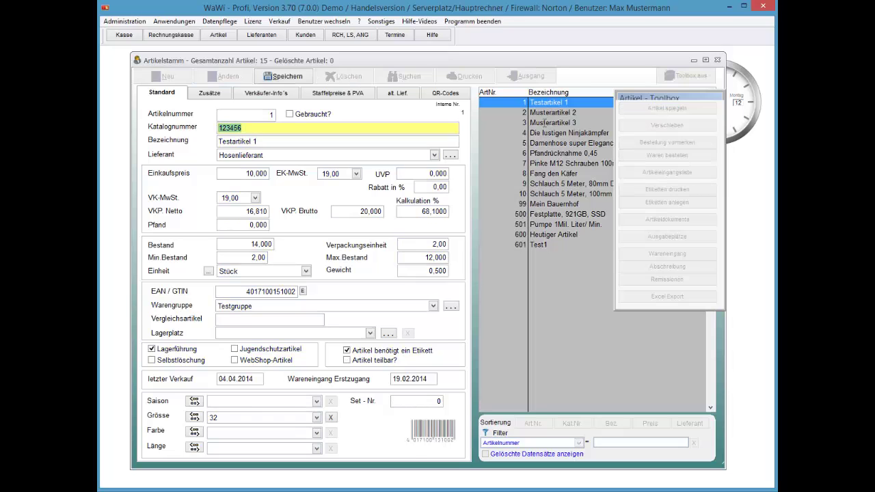
{"action": "key", "text": "Tab"}
{"action": "key", "text": "Tab"}
{"action": "key", "text": "Up"}
{"action": "key", "text": "Return"}
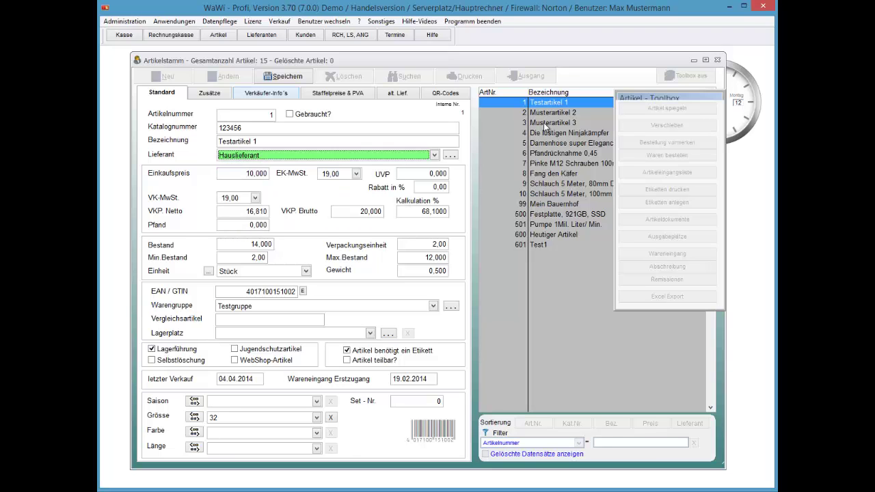
{"action": "key", "text": "alt+s"}
{"action": "key", "text": "Return"}
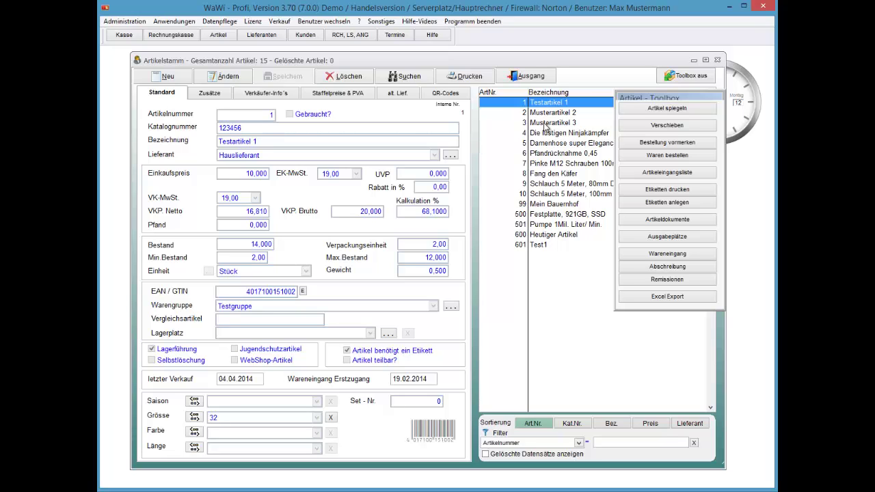
- Search by Lieferant Hauslieferant, listing Testartikel 1, Musterartikel 2 and Musterartikel 3
{"action": "key", "text": "alt+s"}
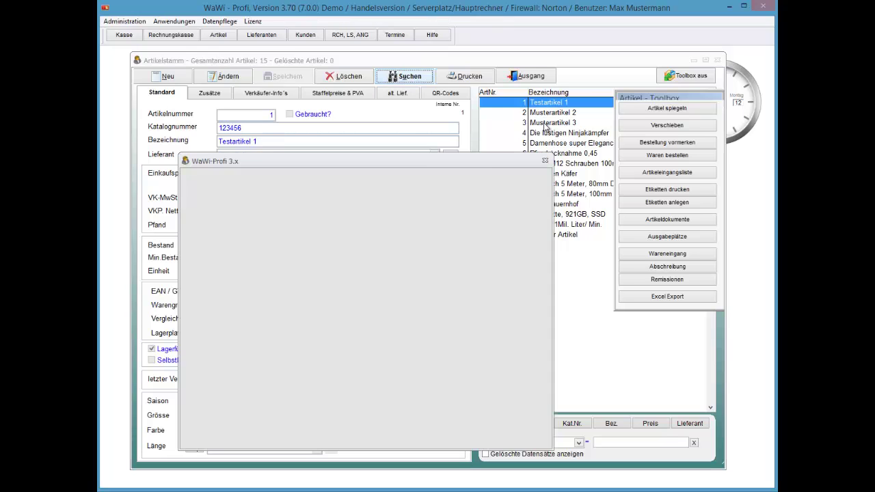
{"action": "key", "text": "alt+Down"}
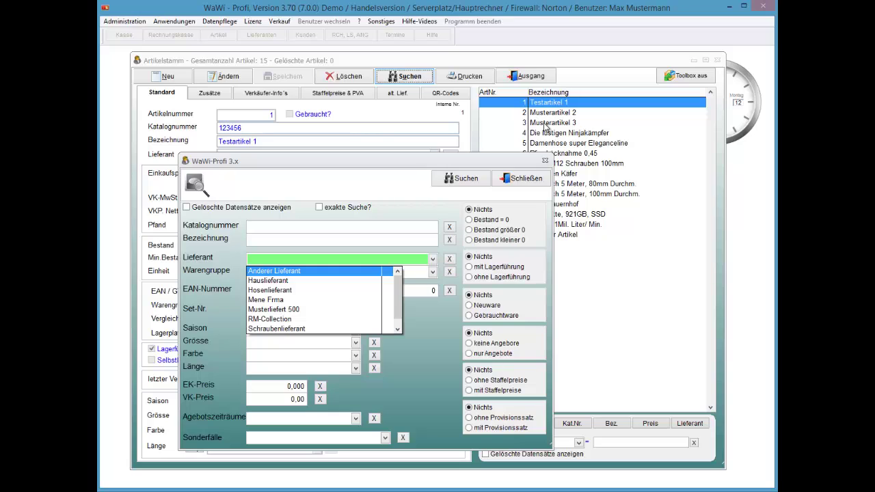
{"action": "key", "text": "Down"}
{"action": "key", "text": "Return"}
{"action": "key", "text": "alt+s"}
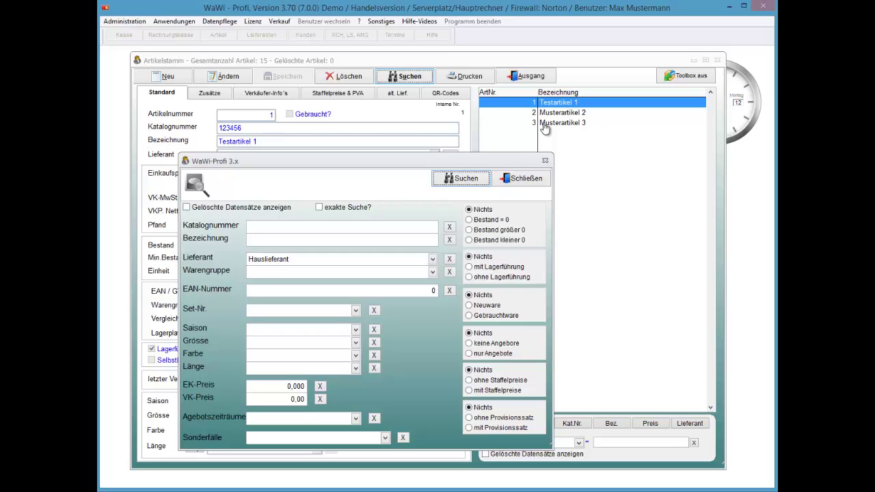
{"action": "left_click", "coordinate": [305, 162]}
- Search Bezeichnung 'muster', close the search, and review Musterartikel 3 and 2
{"action": "key", "text": "Tab"}
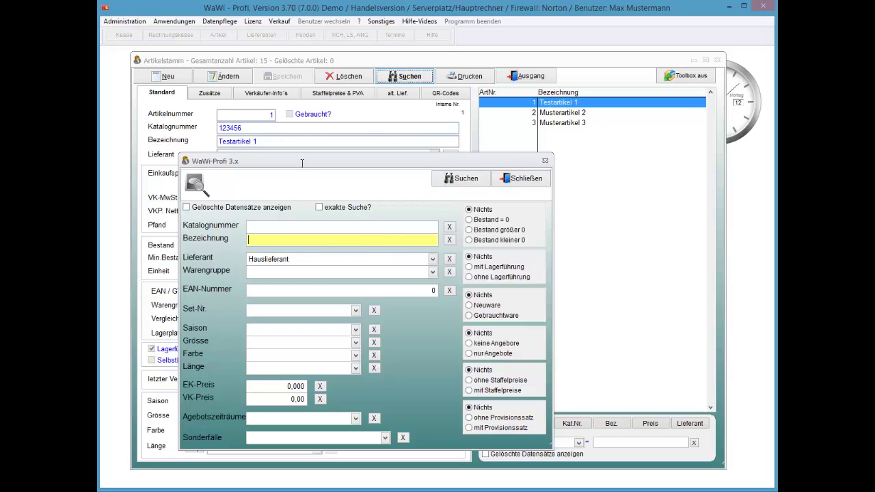
{"action": "type", "text": "muster"}
{"action": "key", "text": "Return"}
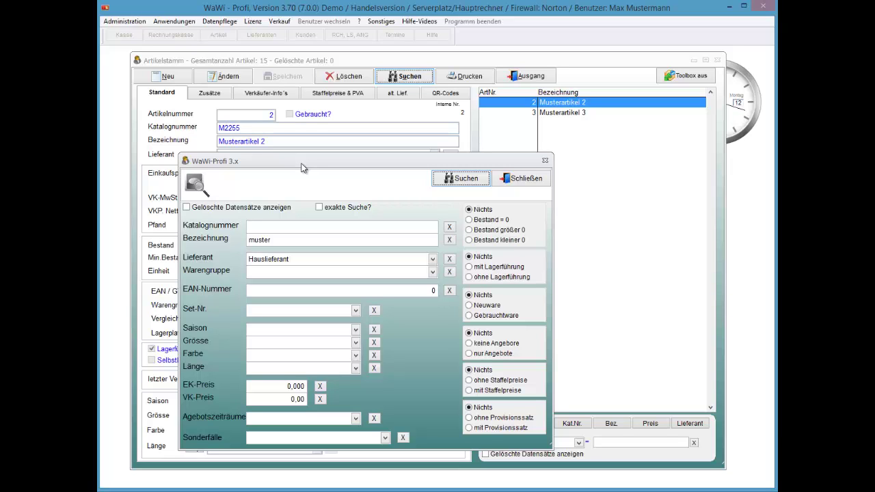
{"action": "key", "text": "Escape"}
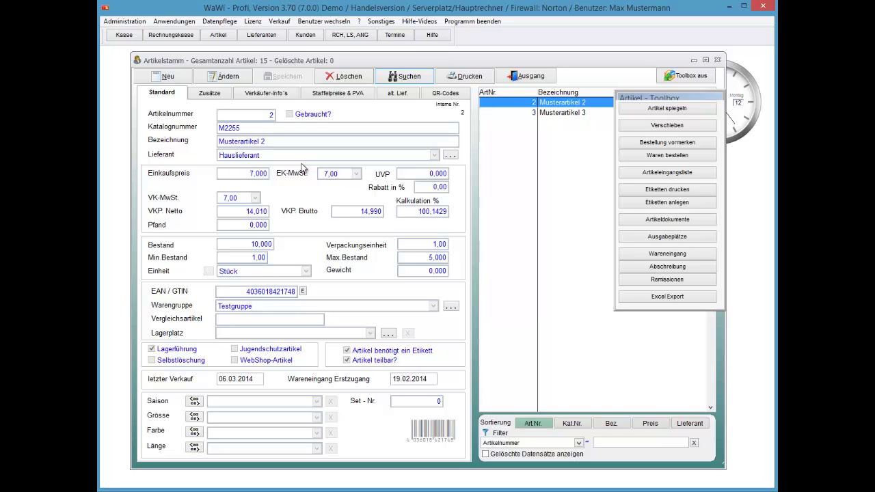
{"action": "key", "text": "Down"}
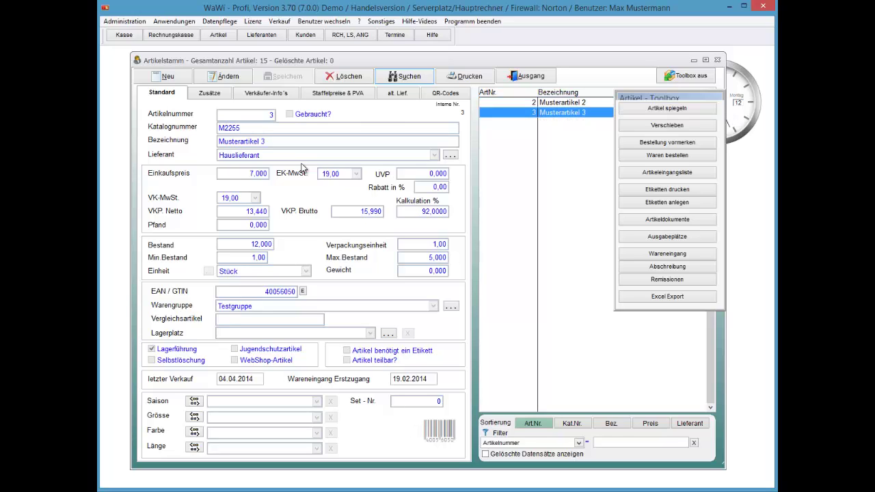
{"action": "key", "text": "Up"}
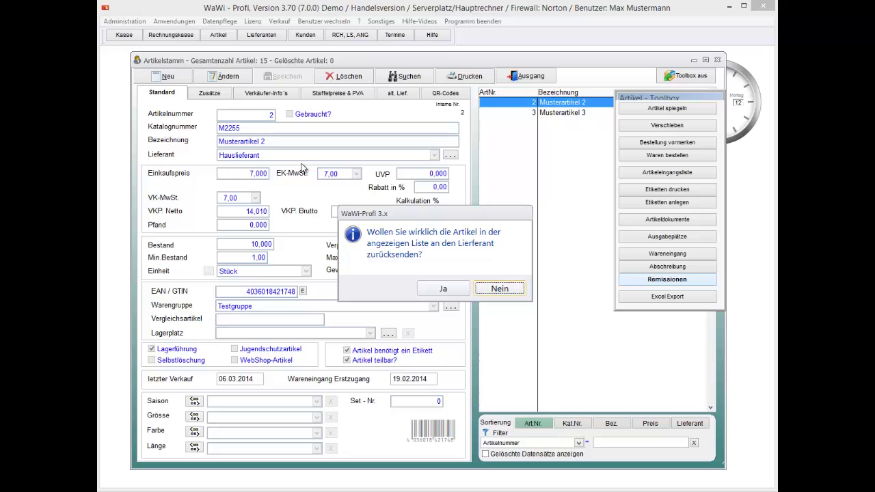
- Confirm the return and save reasons 'dxpojs', 'dsödsüpdksa' and 'ydsaöxksadüsakdsa'
{"action": "key", "text": "Left"}
{"action": "key", "text": "Return"}
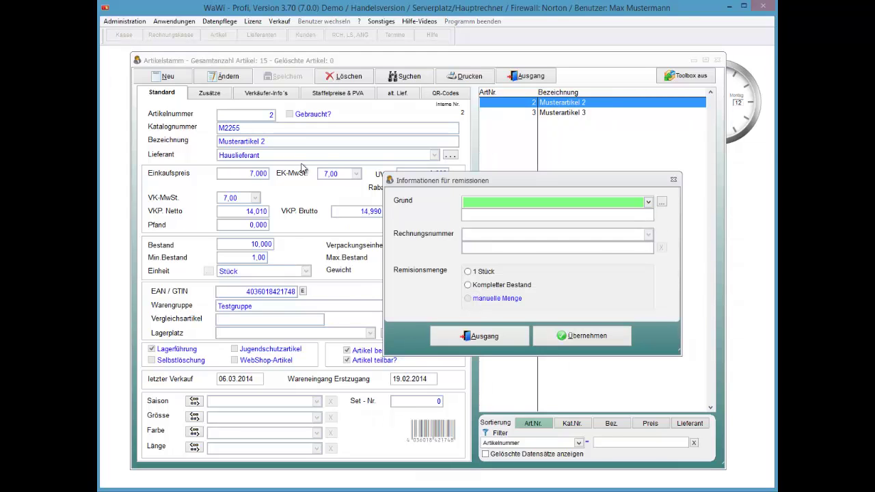
{"action": "key", "text": "Tab"}
{"action": "key", "text": "Return"}
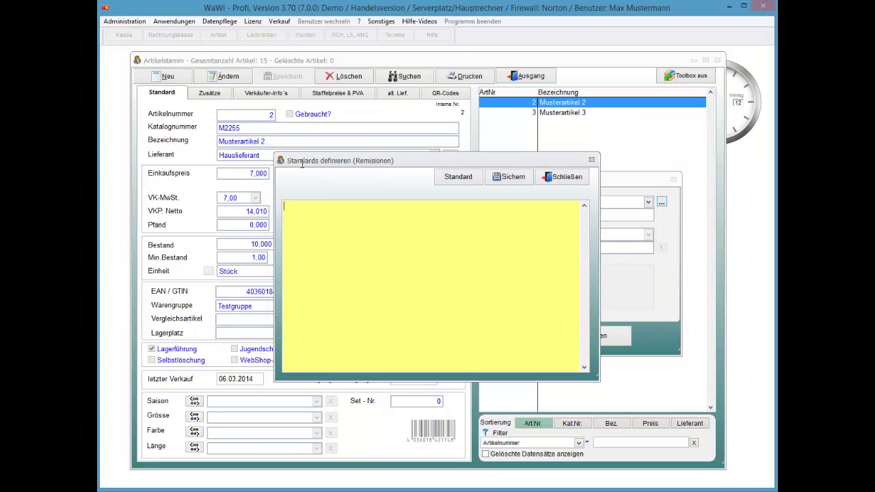
{"action": "key", "text": "Return"}
{"action": "key", "text": "Return"}
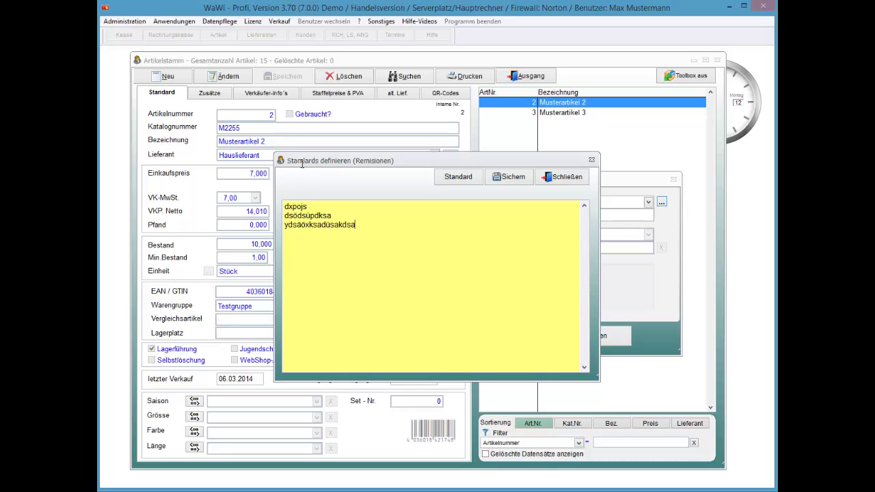
{"action": "key", "text": "alt+s"}
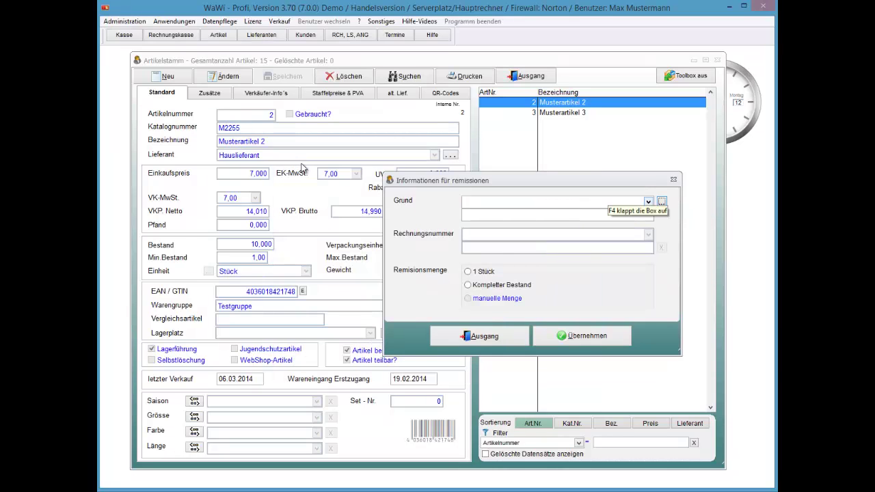
{"action": "key", "text": "alt+Down"}
{"action": "key", "text": "Return"}
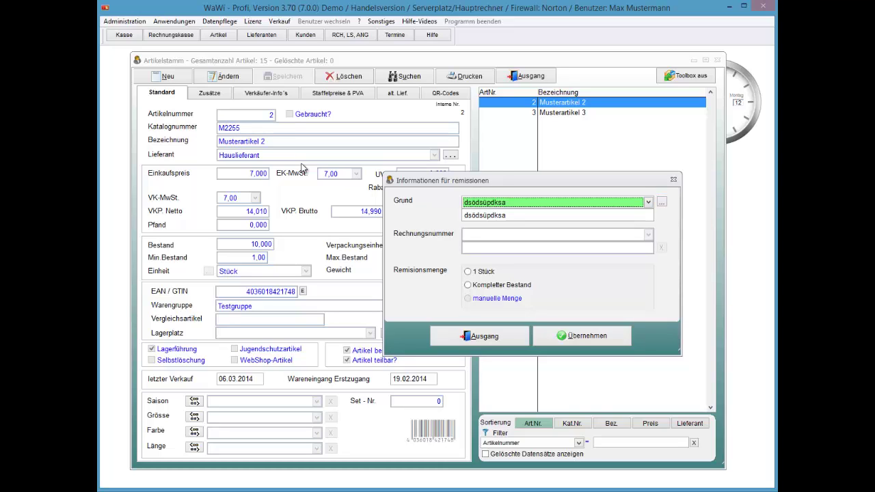
{"action": "key", "text": "Tab"}
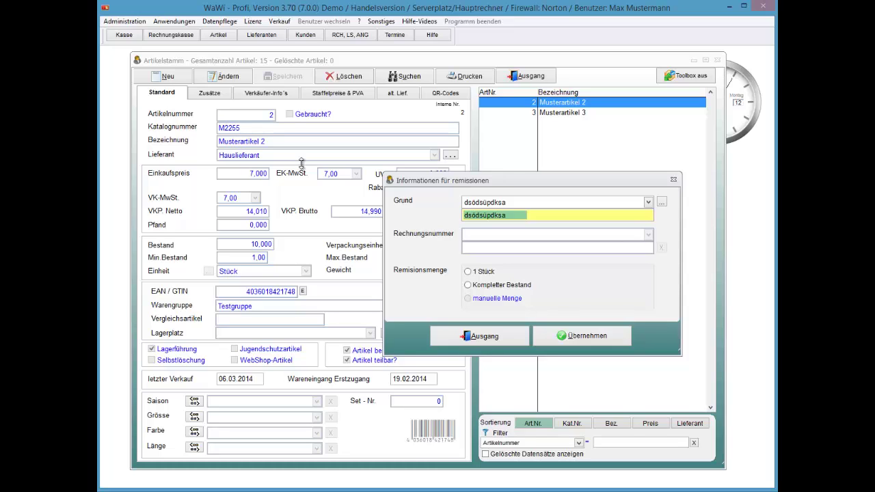
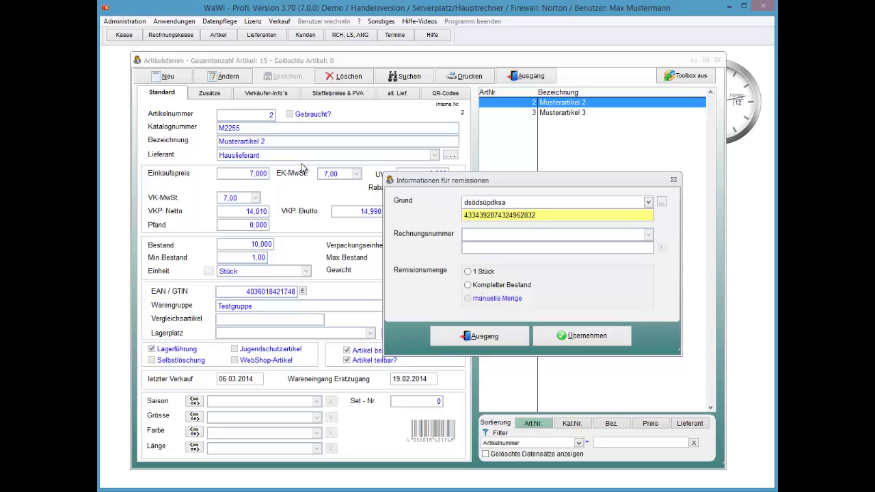
{"action": "left_click", "coordinate": [303, 168]}
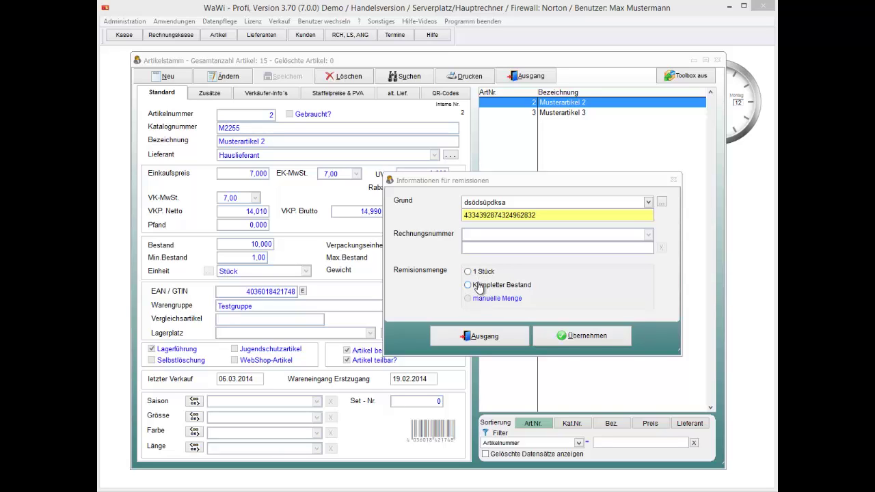
{"action": "left_click", "coordinate": [479, 285]}
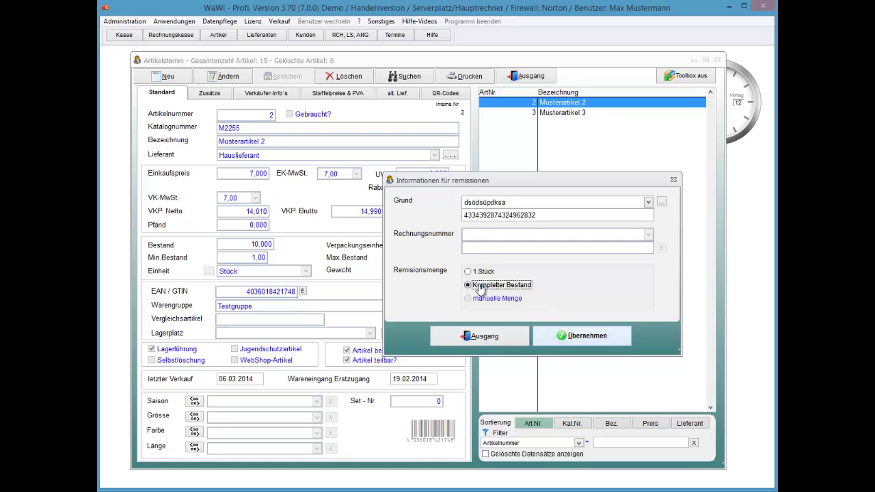
{"action": "key", "text": "Return"}
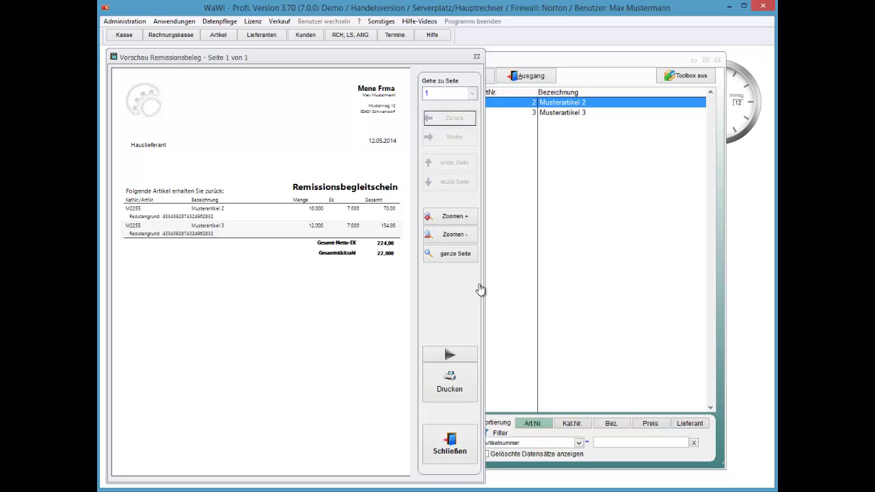
- Close the Vorschau Remissionsbeleg window, leaving Musterartikel 2 and 3 at stock 0,000
{"action": "key", "text": "Escape"}
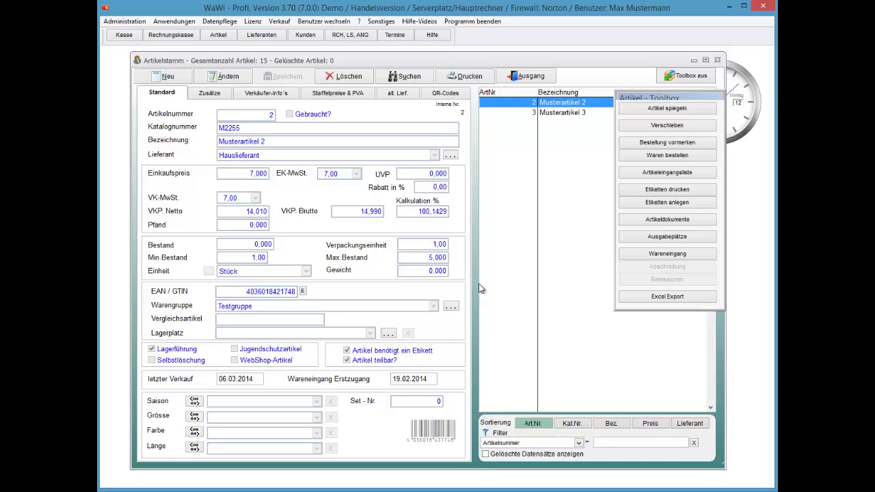
- Show the Gegenüberstellung for Musterartikel 3: 12 received, 12 remitted, stock 0
{"action": "key", "text": "Down"}
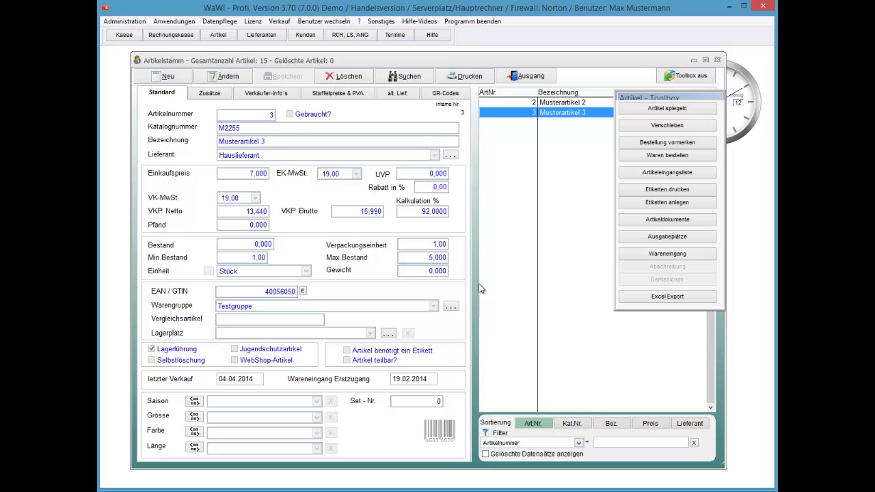
{"action": "key", "text": "shift+F10"}
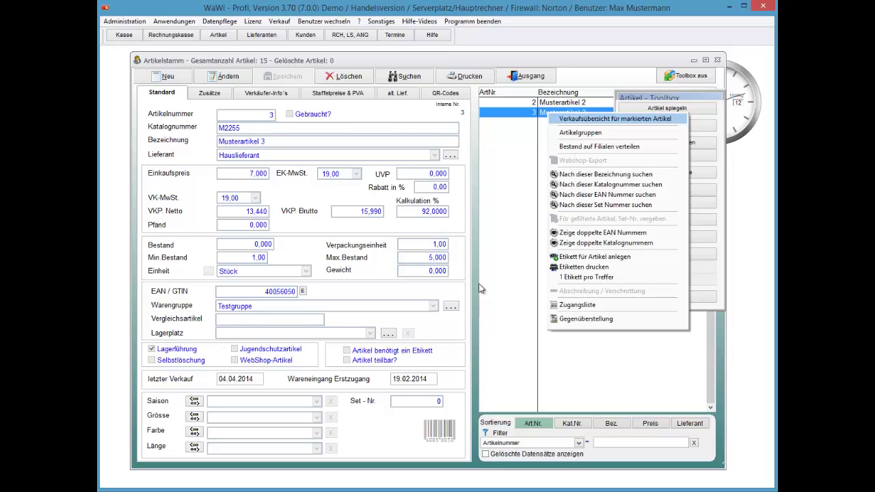
{"action": "key", "text": "Down"}
{"action": "key", "text": "Down"}
{"action": "key", "text": "Down"}
{"action": "key", "text": "Down"}
{"action": "key", "text": "Down"}
{"action": "key", "text": "Down"}
{"action": "key", "text": "Down"}
{"action": "key", "text": "Down"}
{"action": "key", "text": "Down"}
{"action": "key", "text": "Down"}
{"action": "key", "text": "Down"}
{"action": "key", "text": "Down"}
{"action": "key", "text": "Down"}
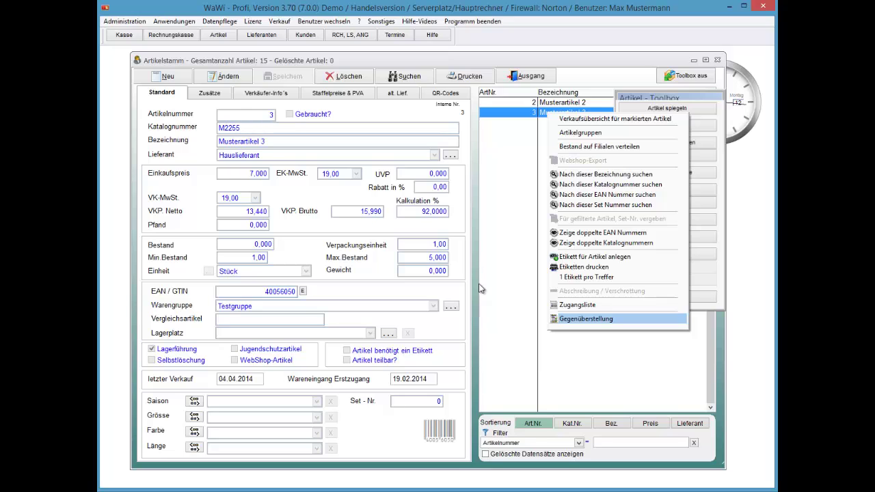
{"action": "key", "text": "Return"}
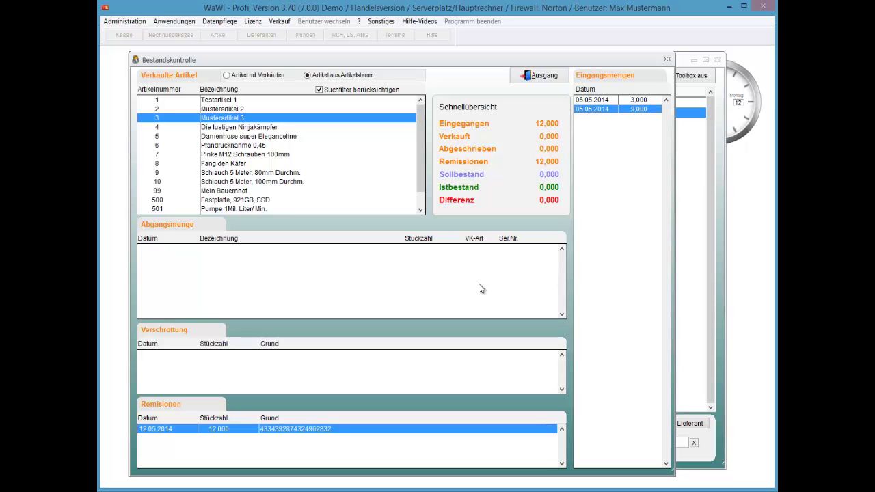
- Exit Bestandskontrolle back to the Musterartikel 3 article master
{"action": "key", "text": "alt+a"}
{"action": "key", "text": "alt+a"}
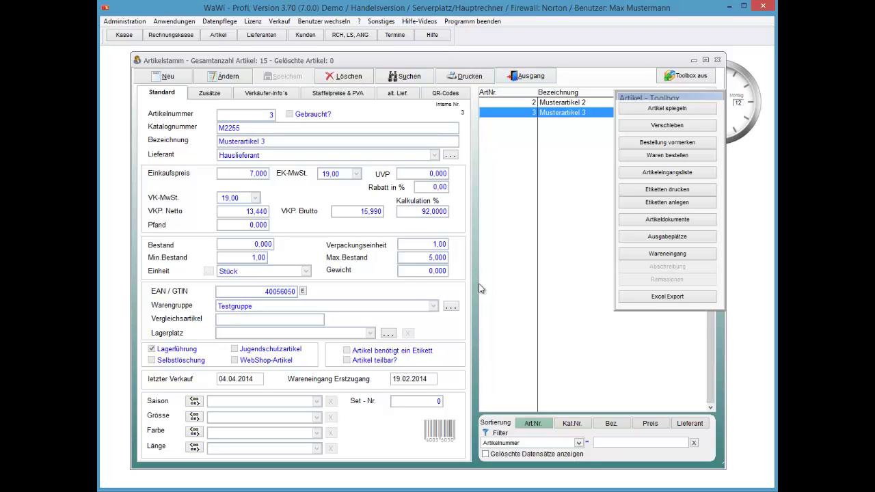
- Leave Artikelstamm and open Anwendungen > Artikel > Remissionen to list the Hauslieferant return
{"action": "key", "text": "alt+a"}
{"action": "key", "text": "alt+n"}
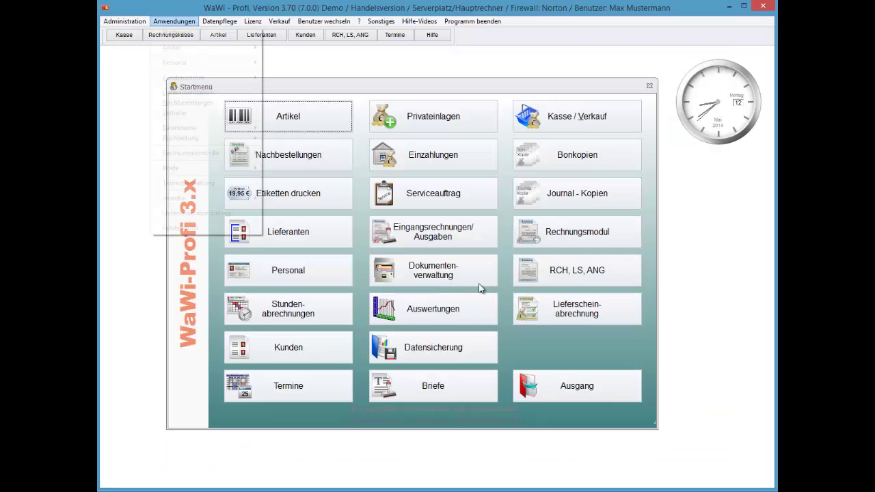
{"action": "key", "text": "Down"}
{"action": "key", "text": "Right"}
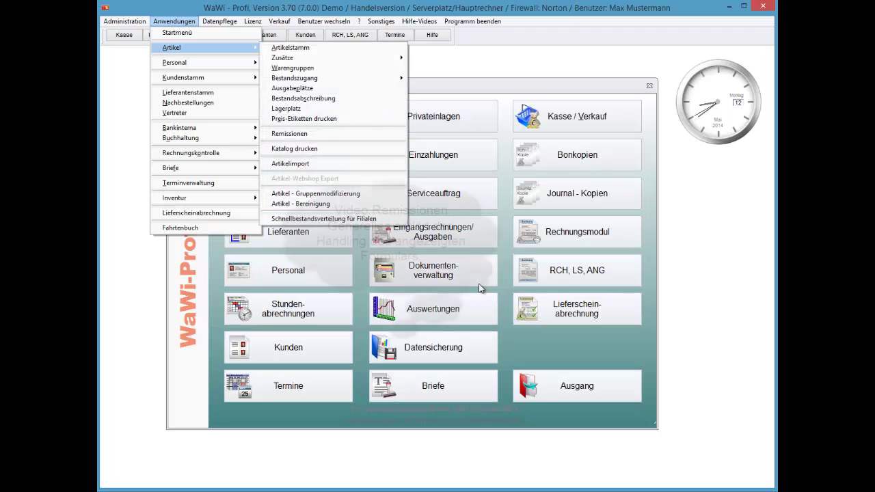
{"action": "key", "text": "r"}
{"action": "key", "text": "Return"}
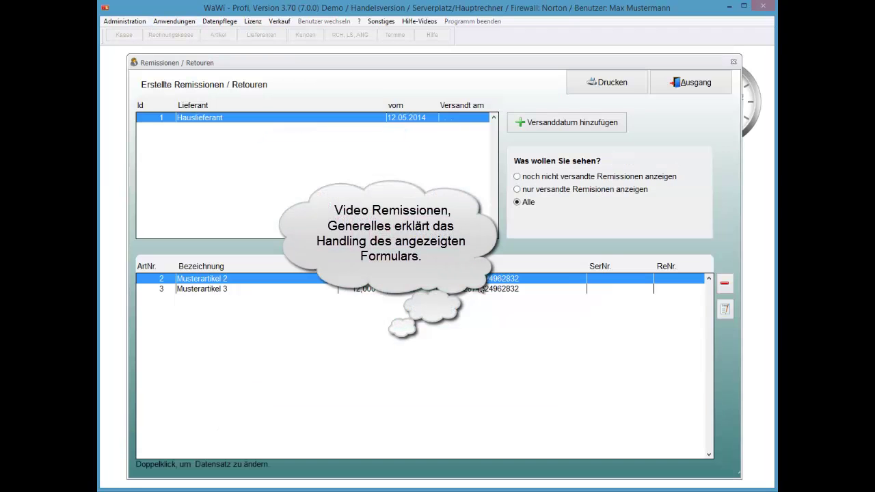